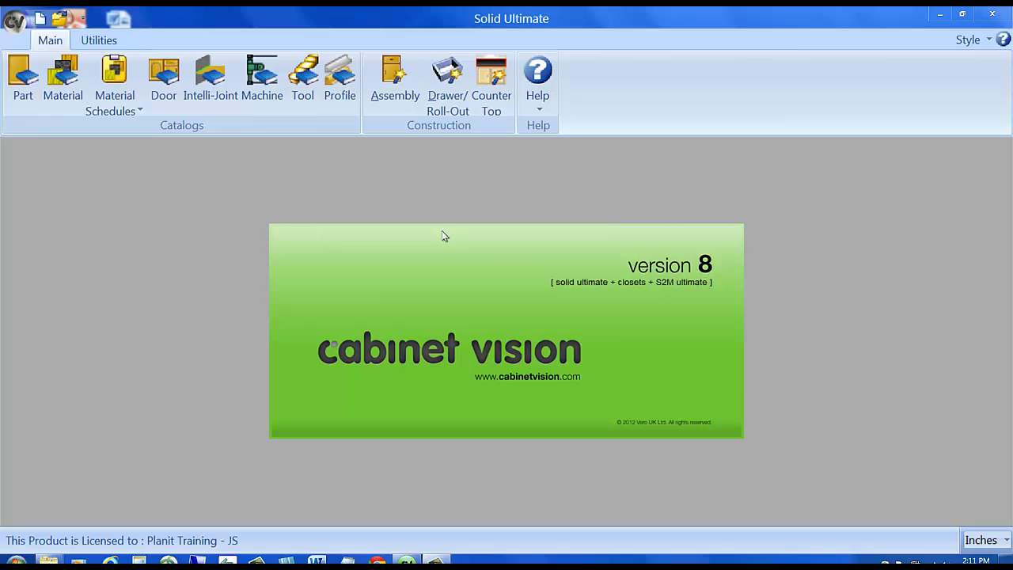
Step: Create a new untitled job with default job properties, glance at Elevation, then return to Room 1's plan
{"action": "left_click", "coordinate": [38, 18]}
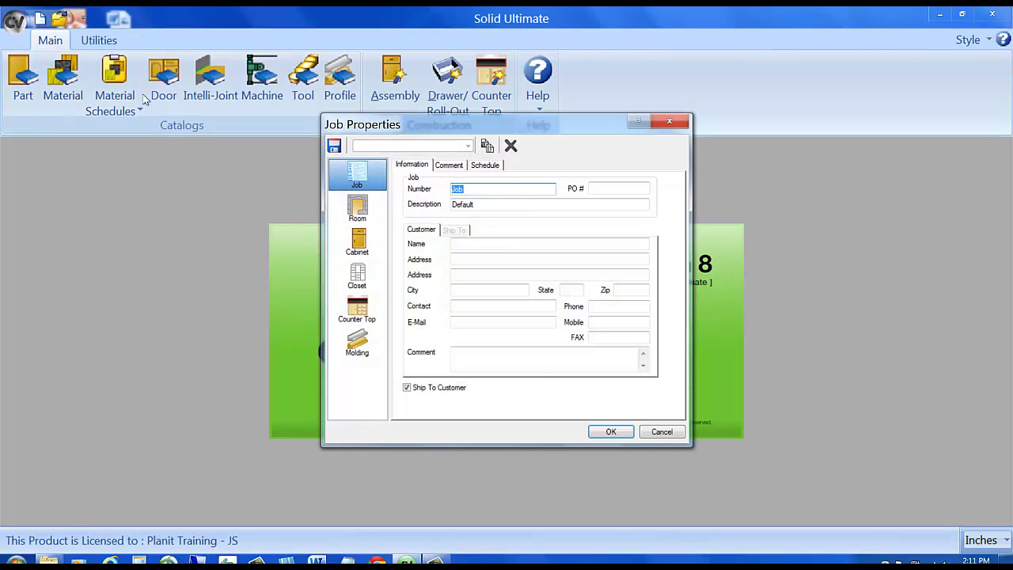
{"action": "left_click", "coordinate": [618, 434]}
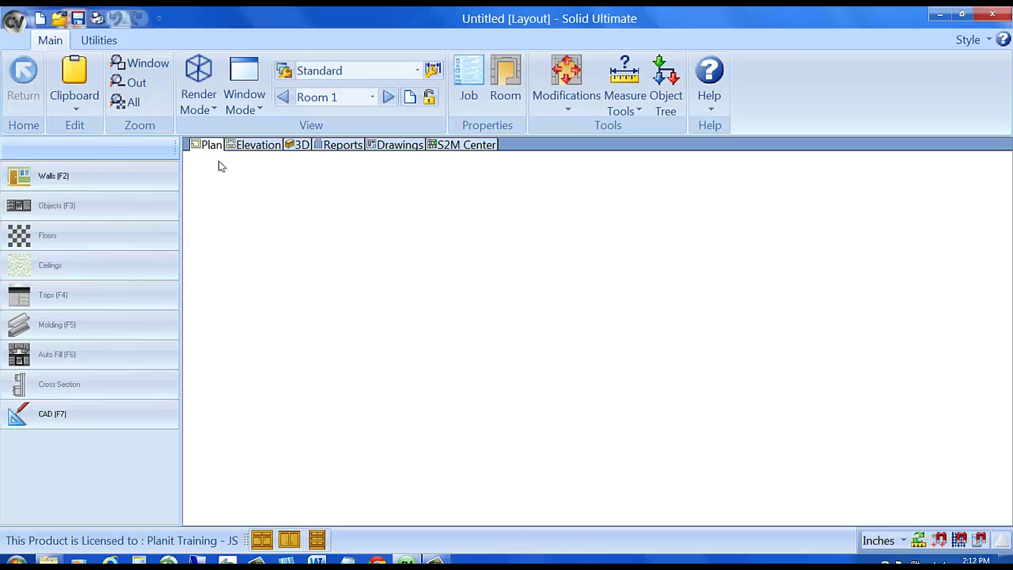
{"action": "left_click", "coordinate": [258, 151]}
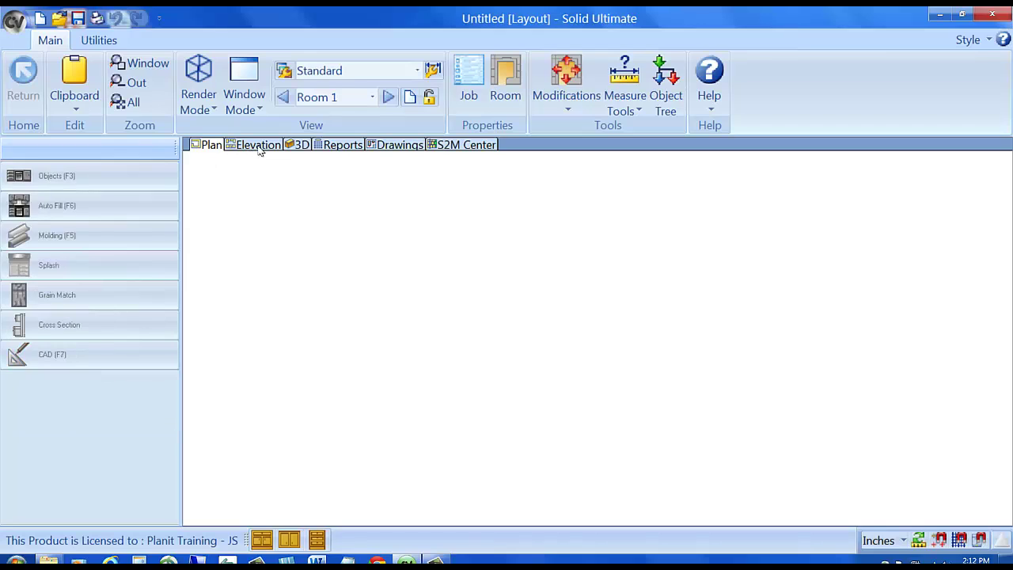
{"action": "left_click", "coordinate": [214, 149]}
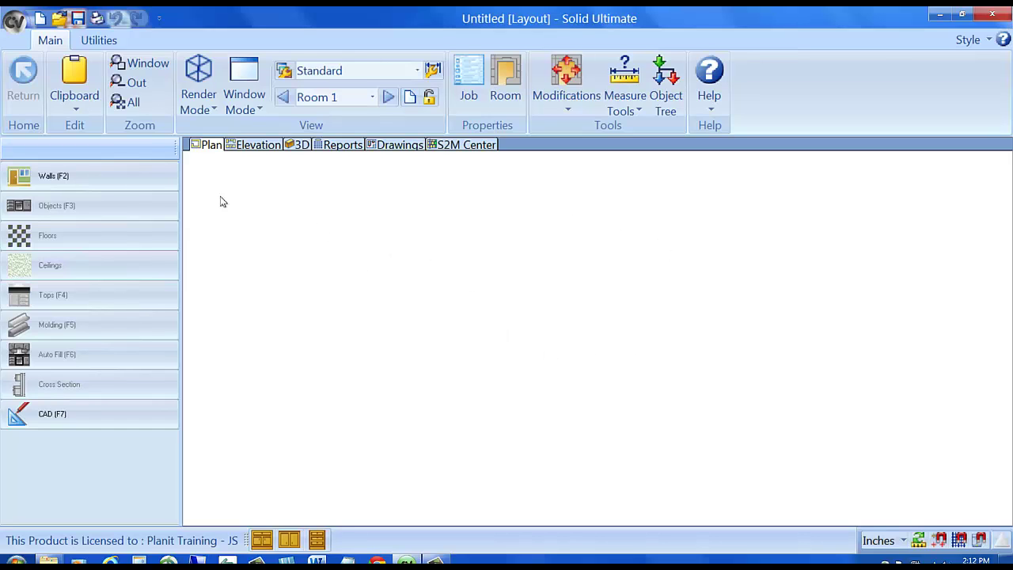
Step: Draw a single straight 124 9/16-inch wall across the plan
{"action": "left_click", "coordinate": [161, 178]}
{"action": "left_click", "coordinate": [292, 251]}
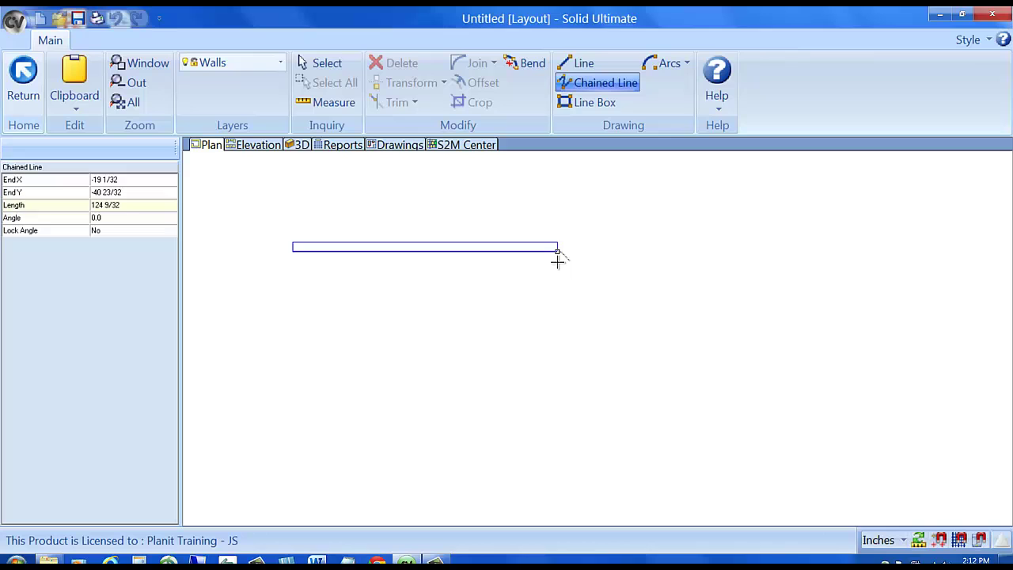
{"action": "left_click", "coordinate": [559, 248]}
{"action": "key", "text": "Escape"}
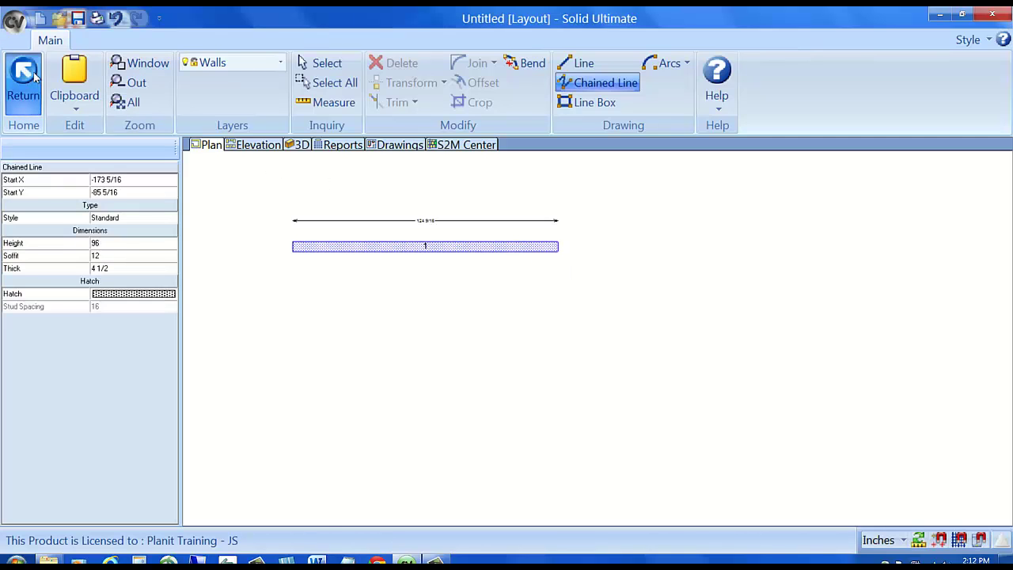
Step: Place a 30-inch Std Base cabinet against the new wall
{"action": "left_click", "coordinate": [23, 79]}
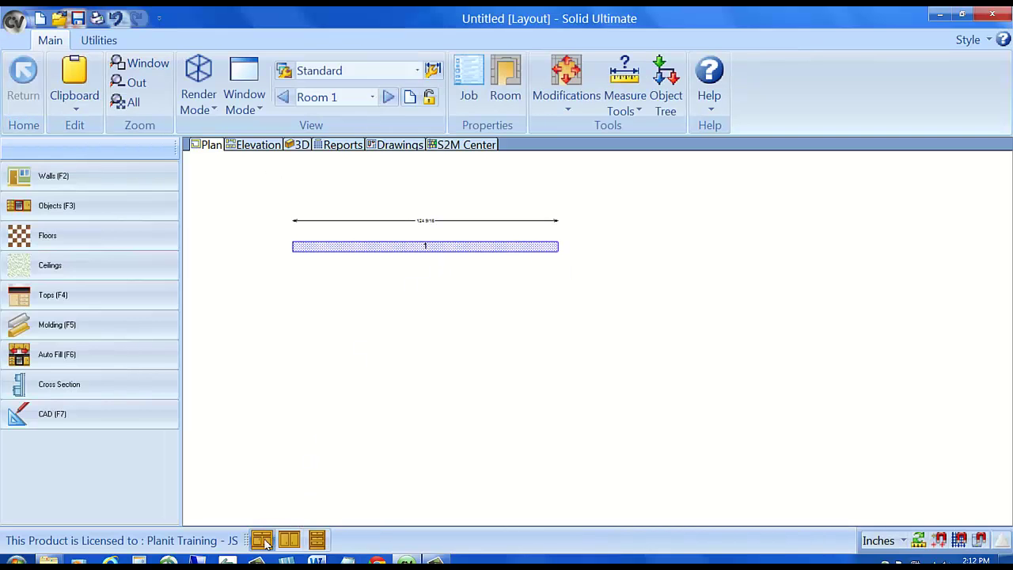
{"action": "left_click", "coordinate": [262, 539]}
{"action": "left_click", "coordinate": [417, 276]}
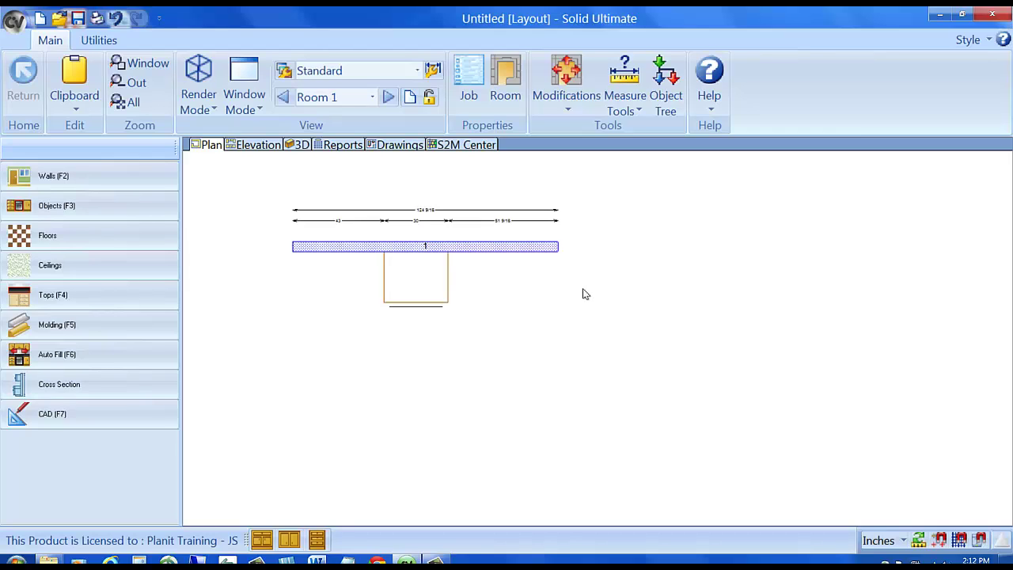
Step: Set the plan view's background colour to black in its Layers advanced display properties
{"action": "right_click", "coordinate": [583, 293]}
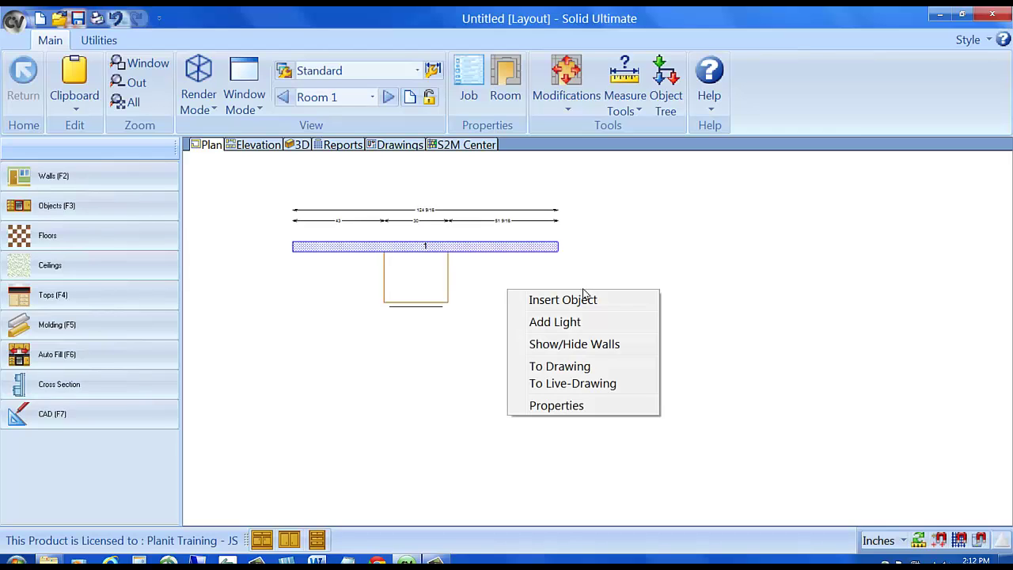
{"action": "left_click", "coordinate": [570, 407]}
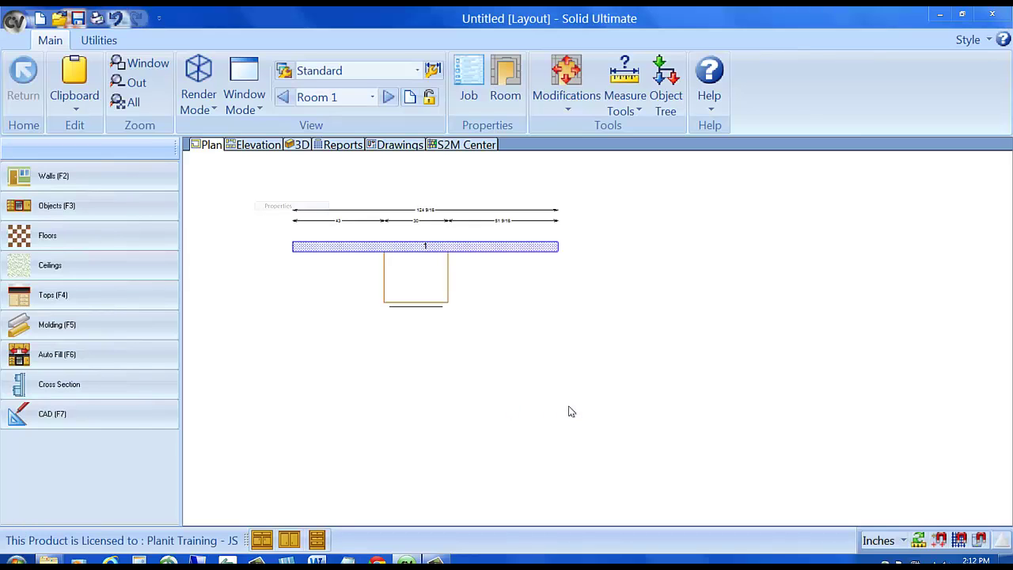
{"action": "left_click", "coordinate": [452, 191]}
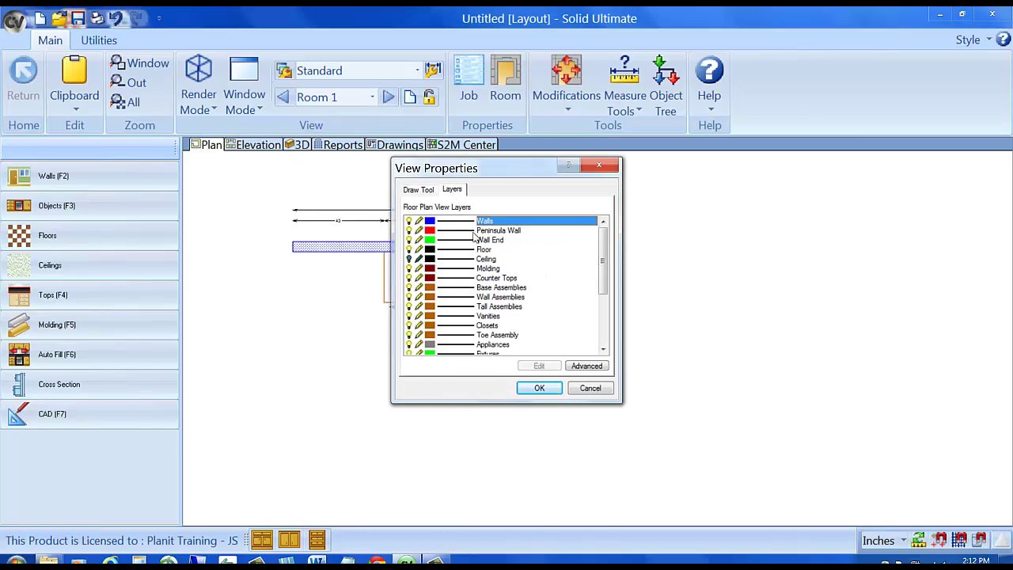
{"action": "left_click", "coordinate": [587, 367]}
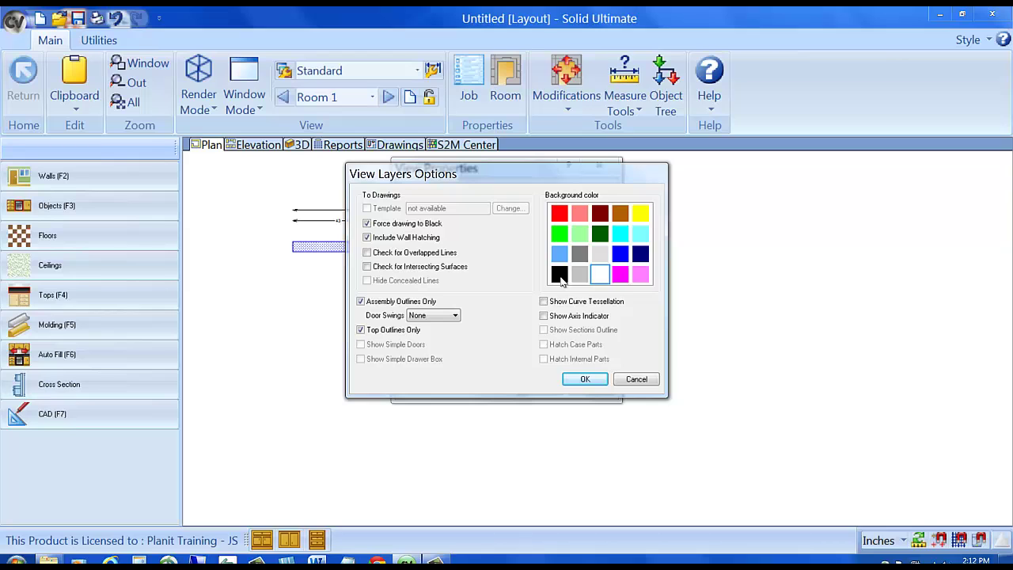
{"action": "left_click", "coordinate": [577, 381]}
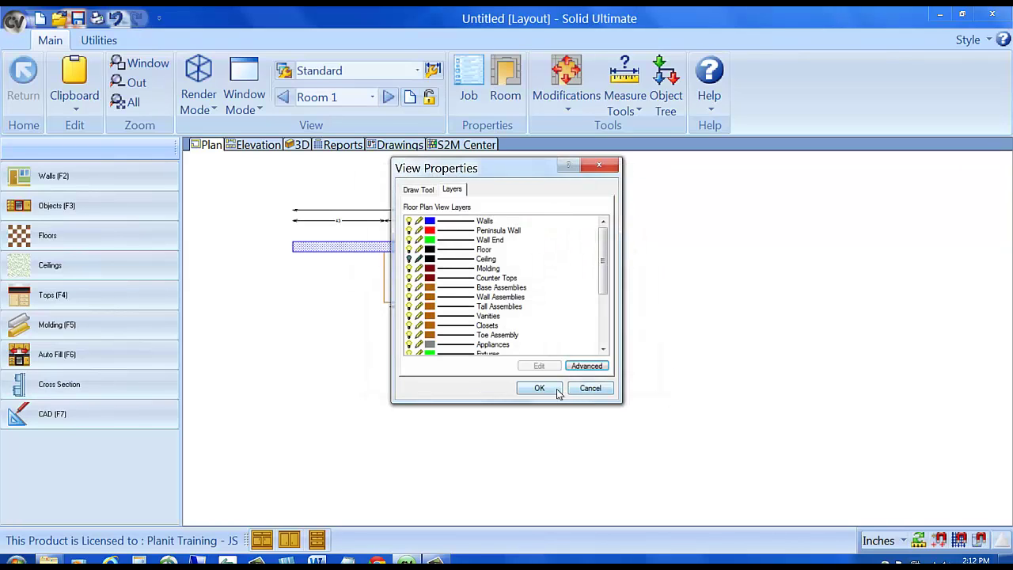
{"action": "left_click", "coordinate": [557, 388]}
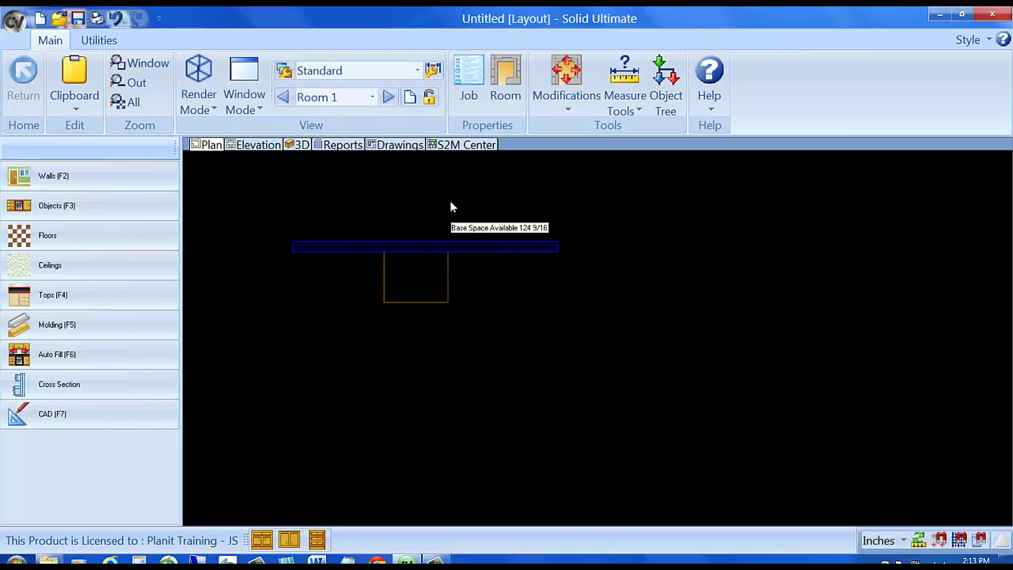
Step: Switch the plan to the Black Background layer schedule from the view style dropdown
{"action": "left_click", "coordinate": [419, 71]}
{"action": "left_click", "coordinate": [420, 70]}
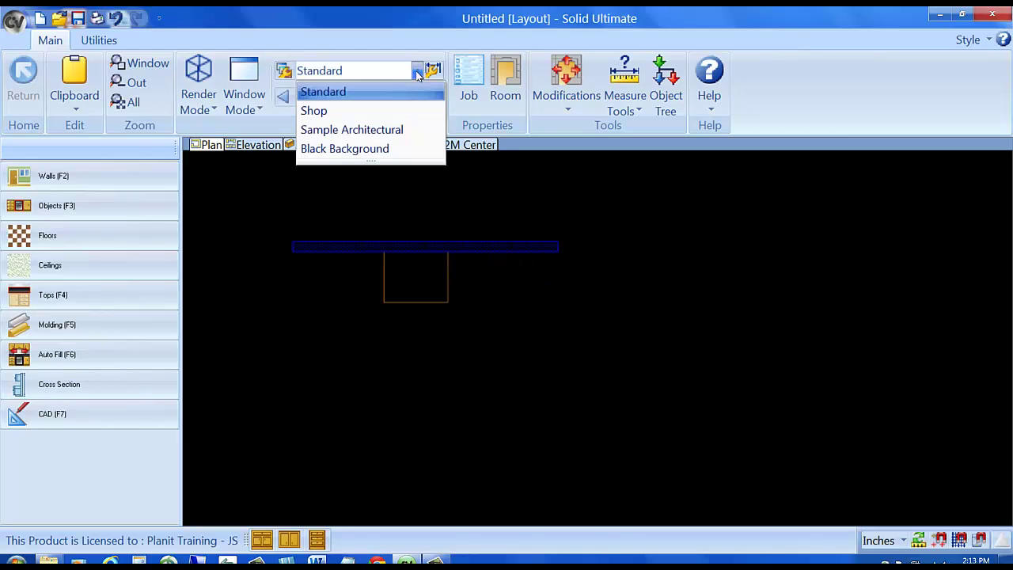
{"action": "left_click", "coordinate": [398, 150]}
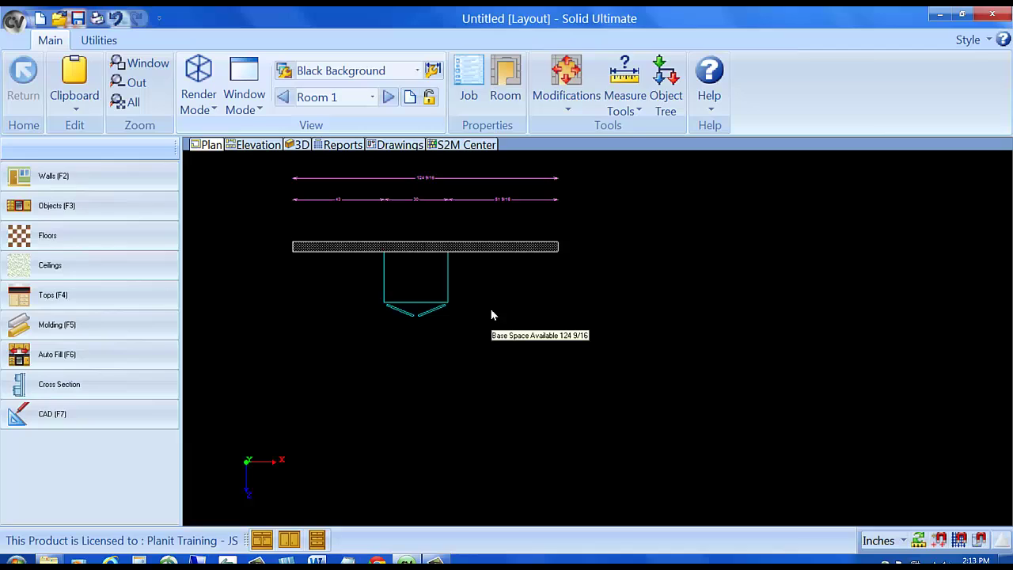
Step: Select the Standard layer schedule and set its plan background colour to white
{"action": "mouse_move", "coordinate": [491, 315]}
{"action": "left_click", "coordinate": [417, 72]}
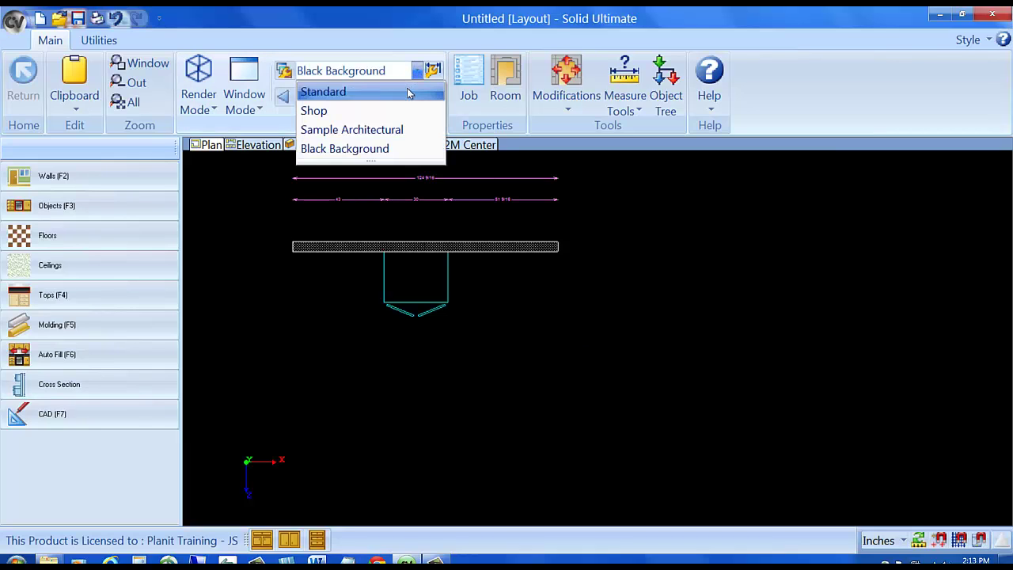
{"action": "left_click", "coordinate": [407, 92]}
{"action": "right_click", "coordinate": [626, 351]}
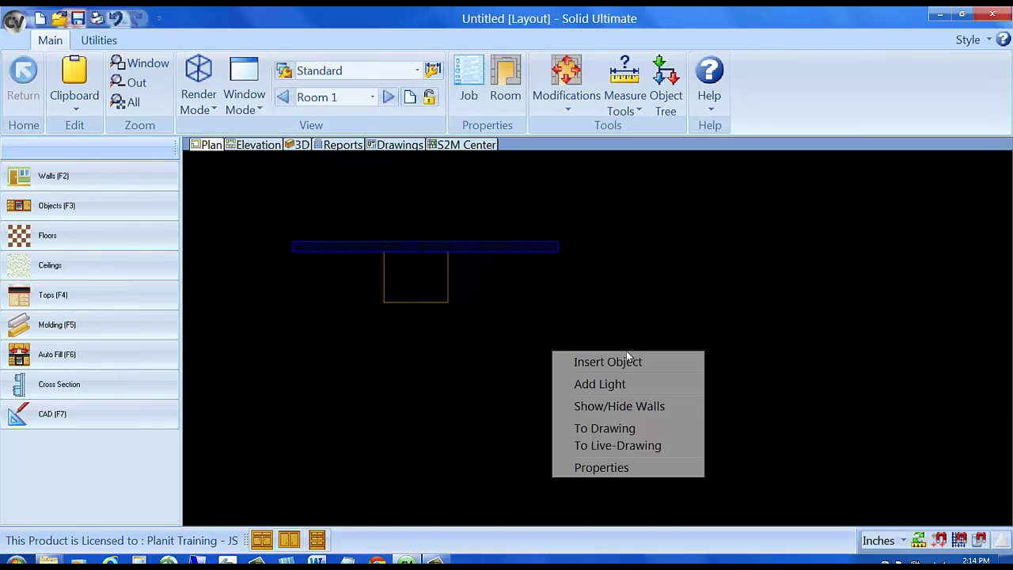
{"action": "left_click", "coordinate": [602, 467]}
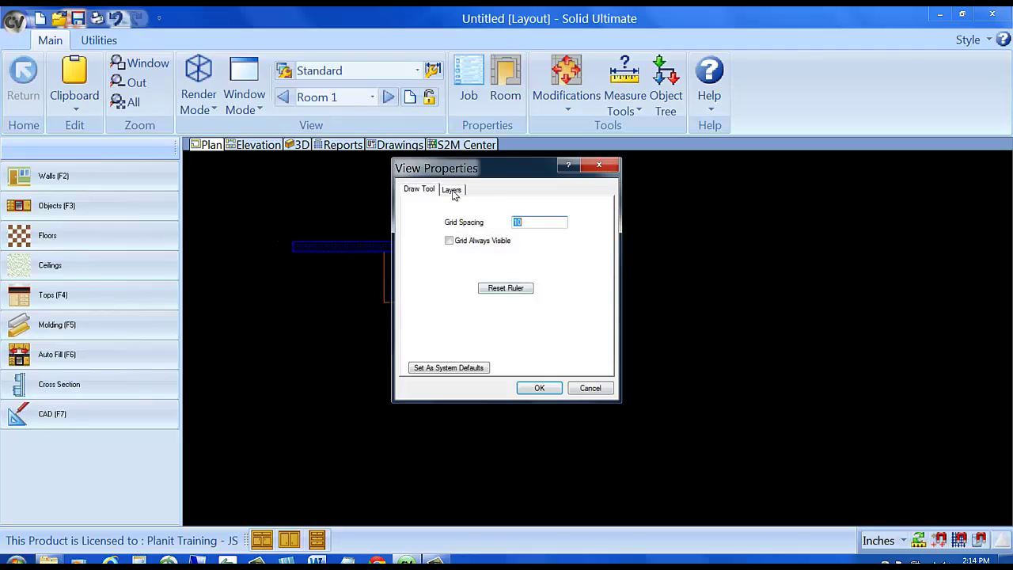
{"action": "left_click", "coordinate": [451, 190]}
{"action": "left_click", "coordinate": [587, 366]}
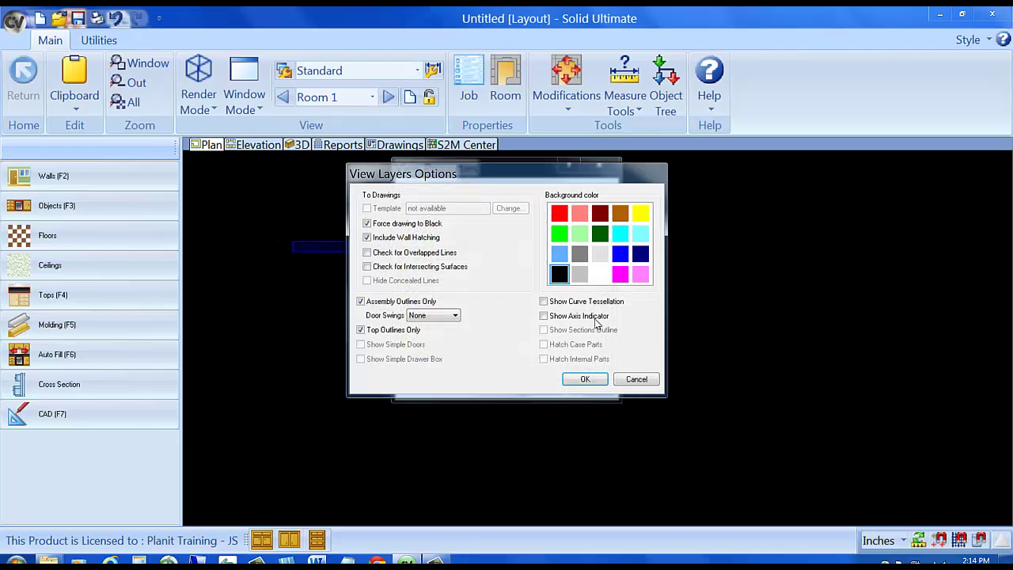
{"action": "left_click", "coordinate": [585, 381]}
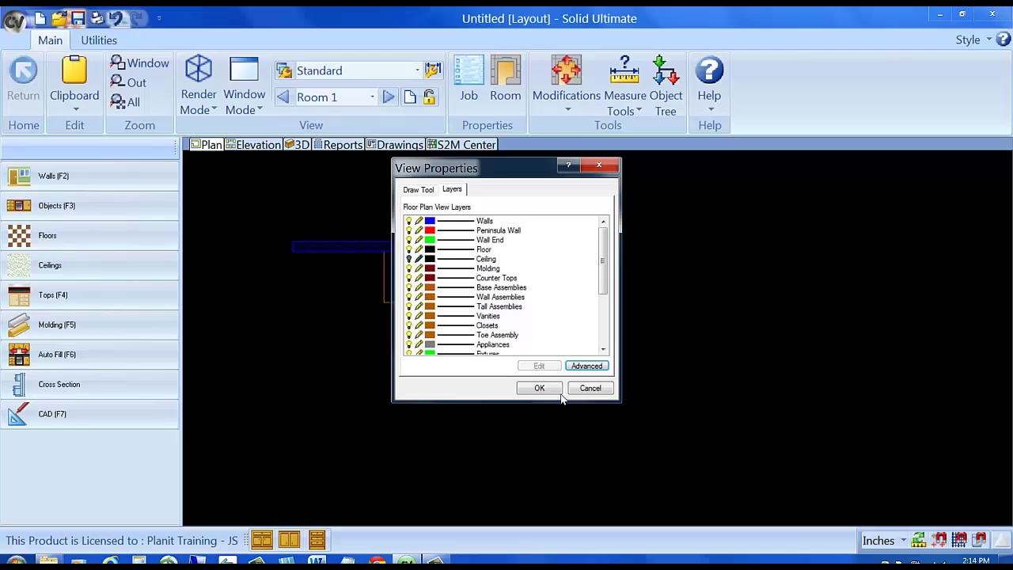
{"action": "left_click", "coordinate": [538, 387]}
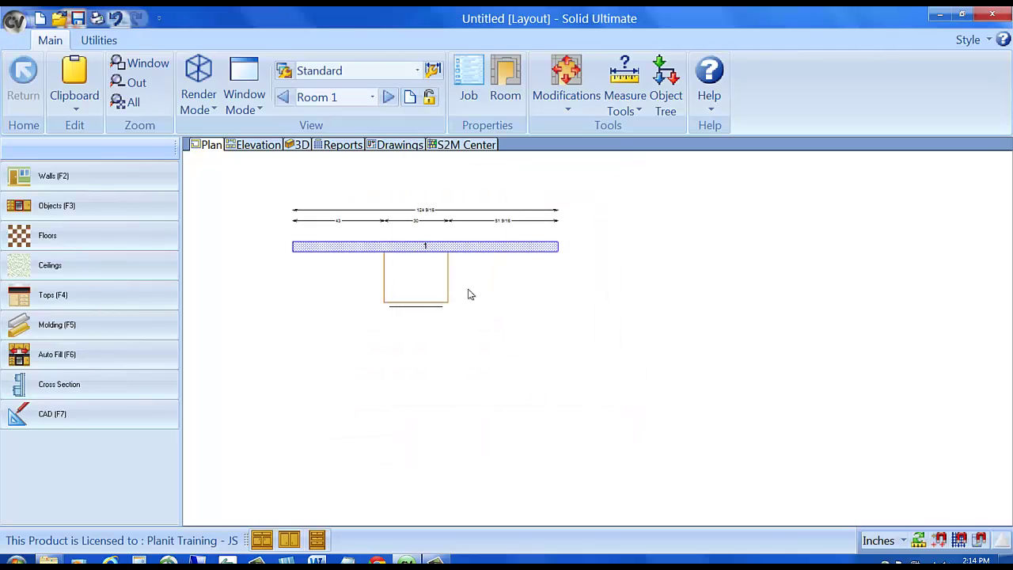
Step: Toggle to the Black Background schedule to confirm it stays dark
{"action": "left_click", "coordinate": [417, 71]}
{"action": "left_click", "coordinate": [404, 149]}
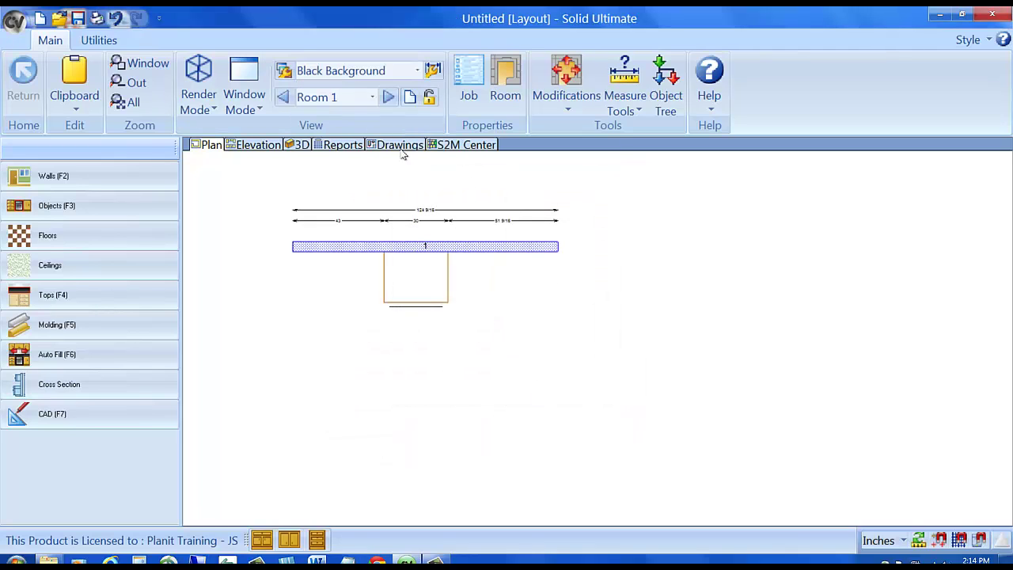
{"action": "left_click", "coordinate": [422, 71]}
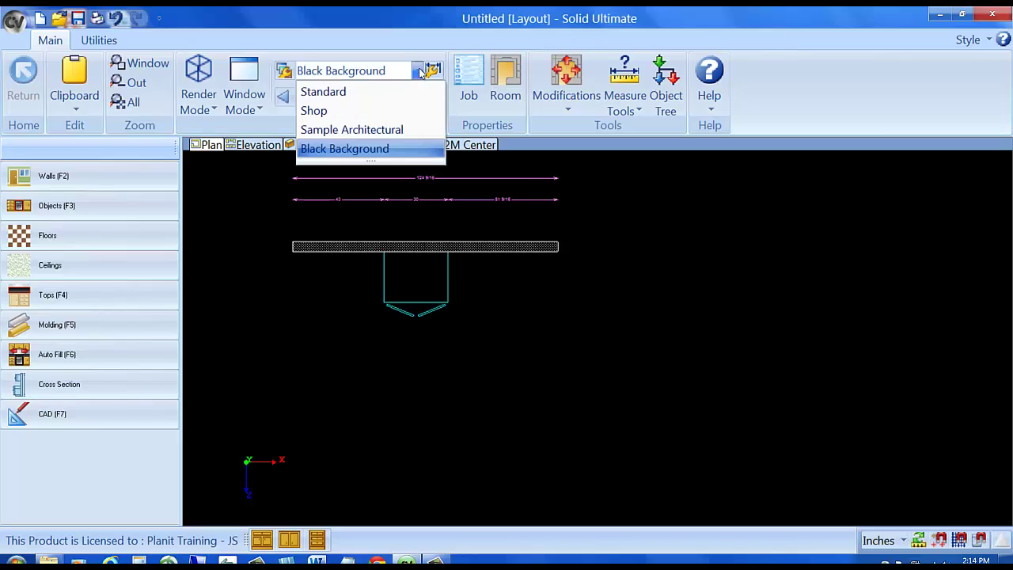
Step: Switch the plan back to the Standard layer schedule on white
{"action": "left_click", "coordinate": [407, 91]}
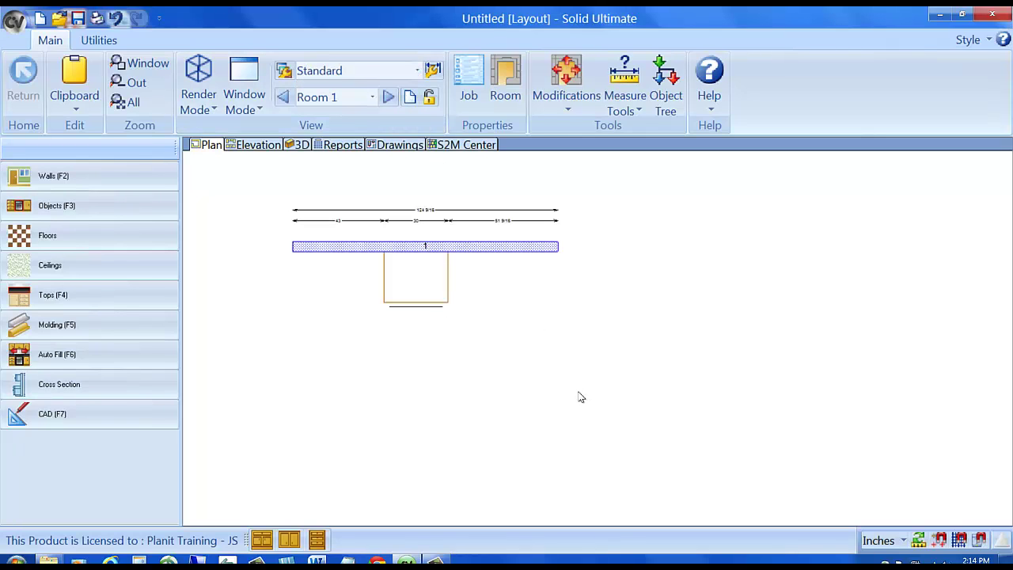